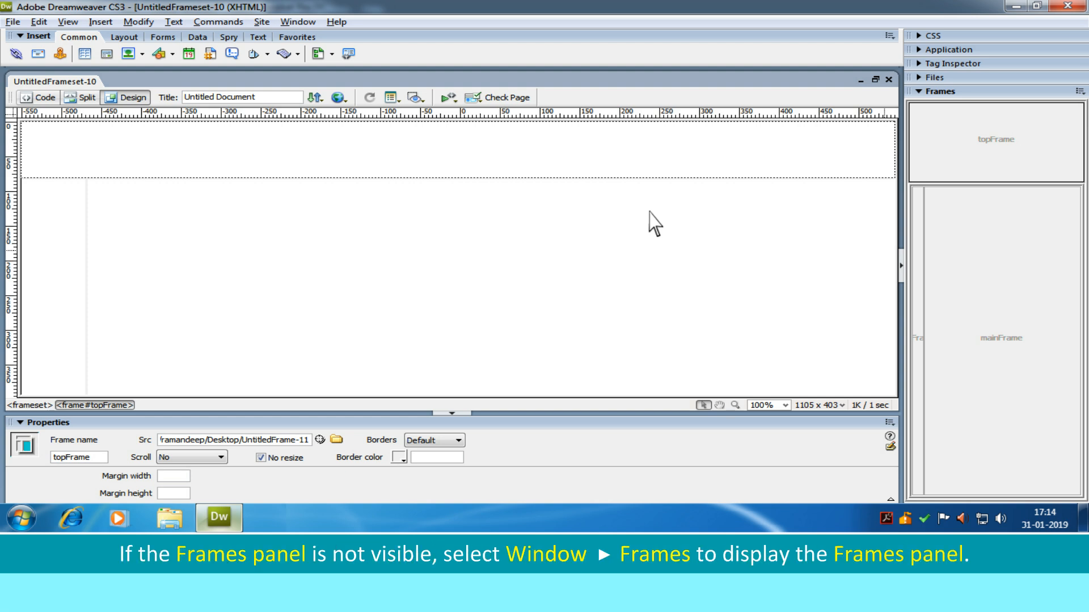
Show the Frames panel and widen the left frame to about 543 pixels
click(297, 21)
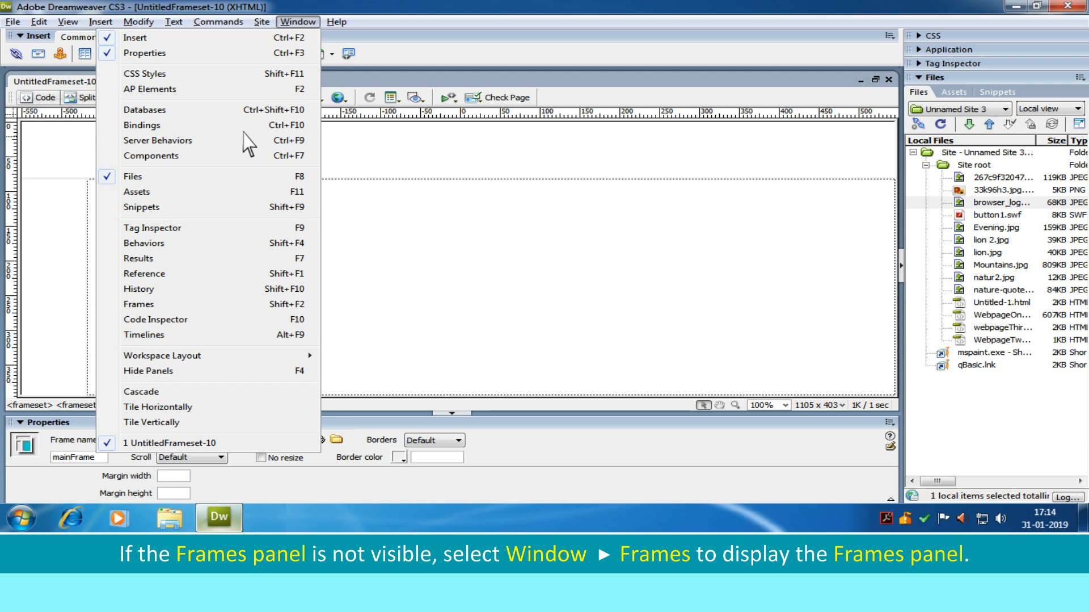
click(144, 305)
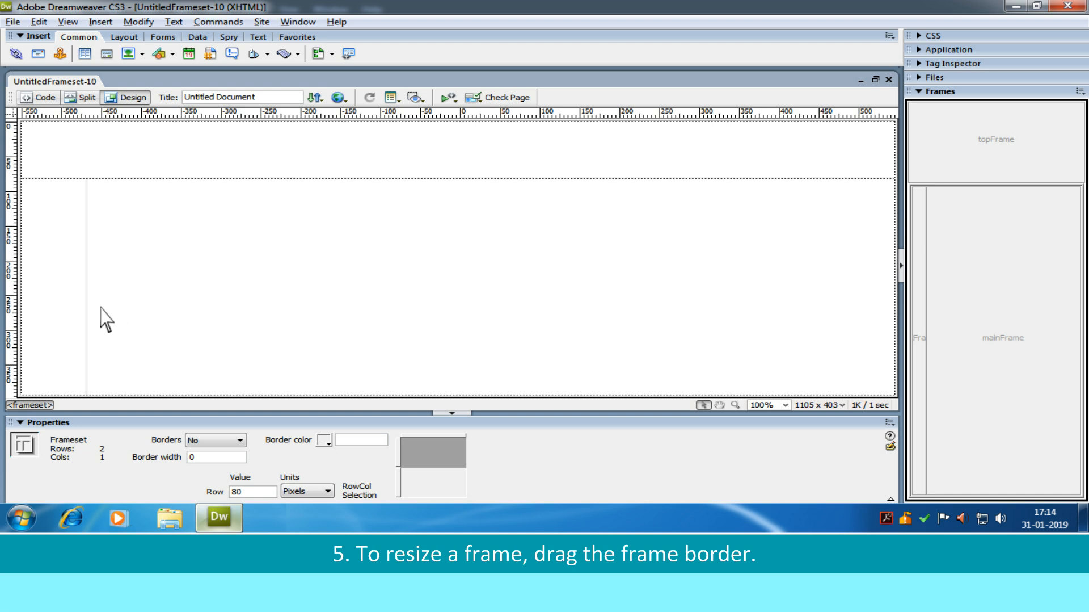
drag(87, 319, 454, 320)
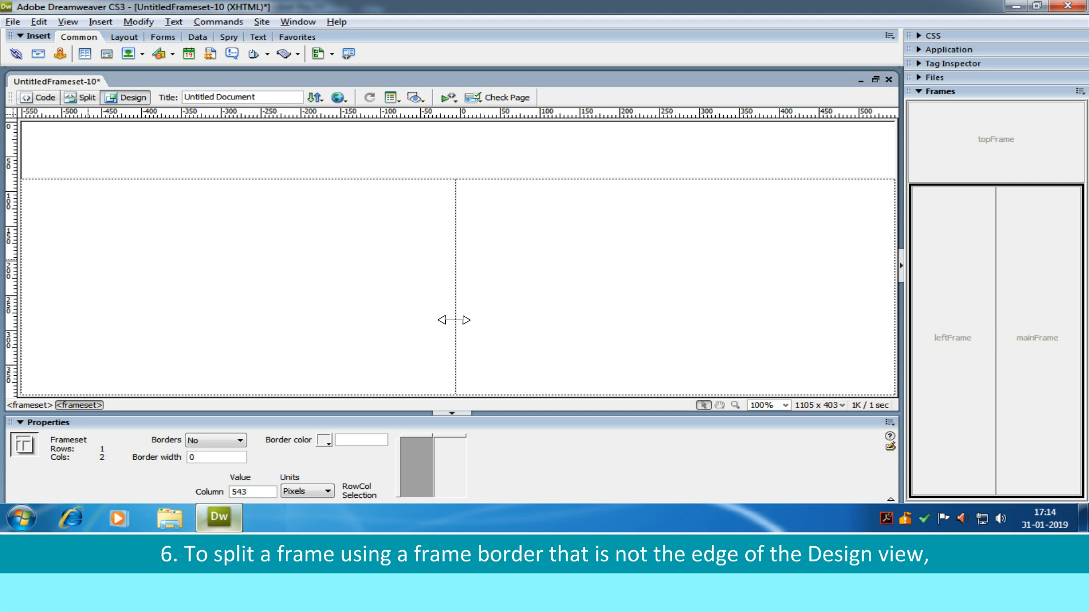
Split a new frame off the border between leftFrame and mainFrame, leaving the left column about 477 pixels wide, and delete mainFrame
drag(453, 320, 486, 320)
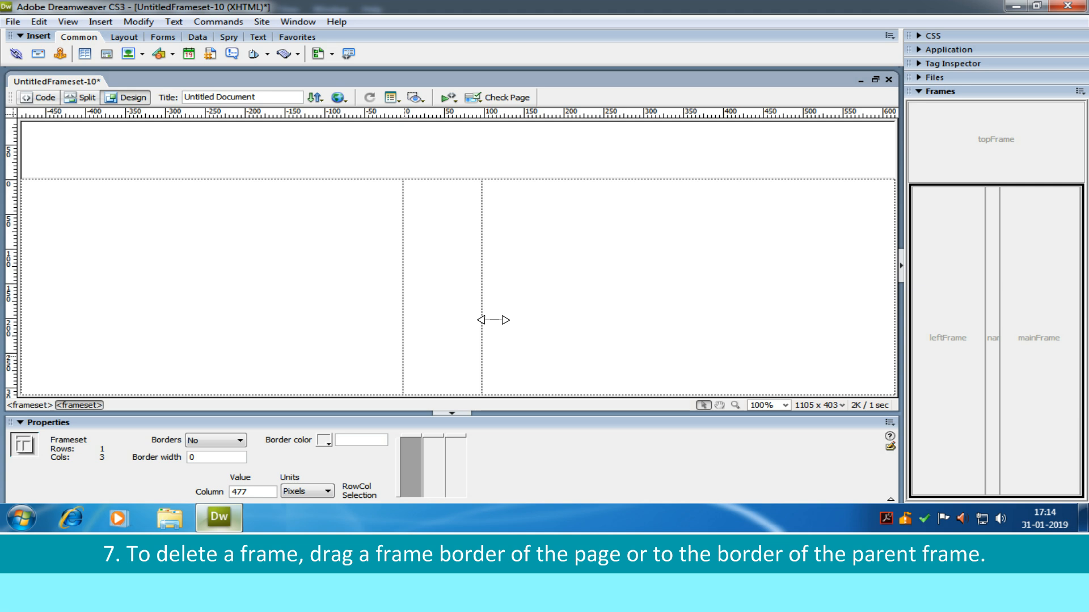
drag(671, 319, 900, 319)
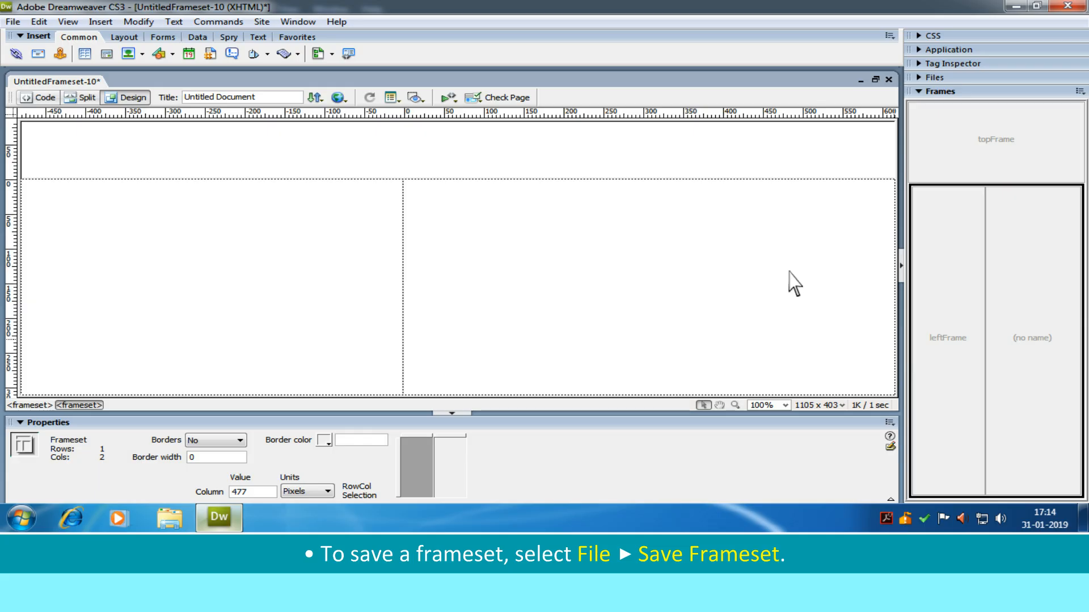
click(14, 22)
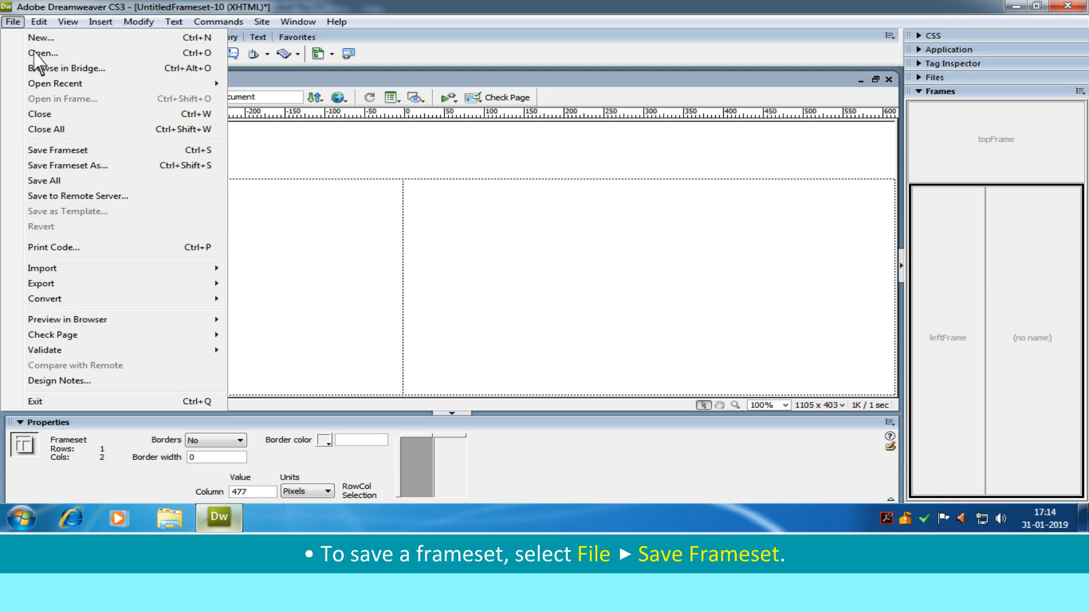
click(95, 151)
key(Escape)
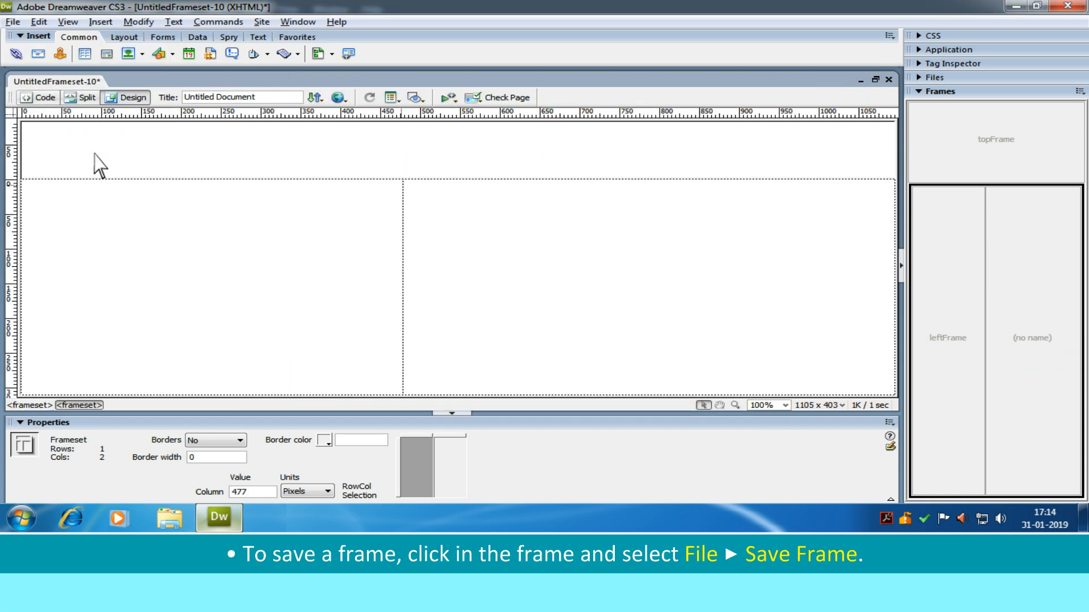
click(925, 294)
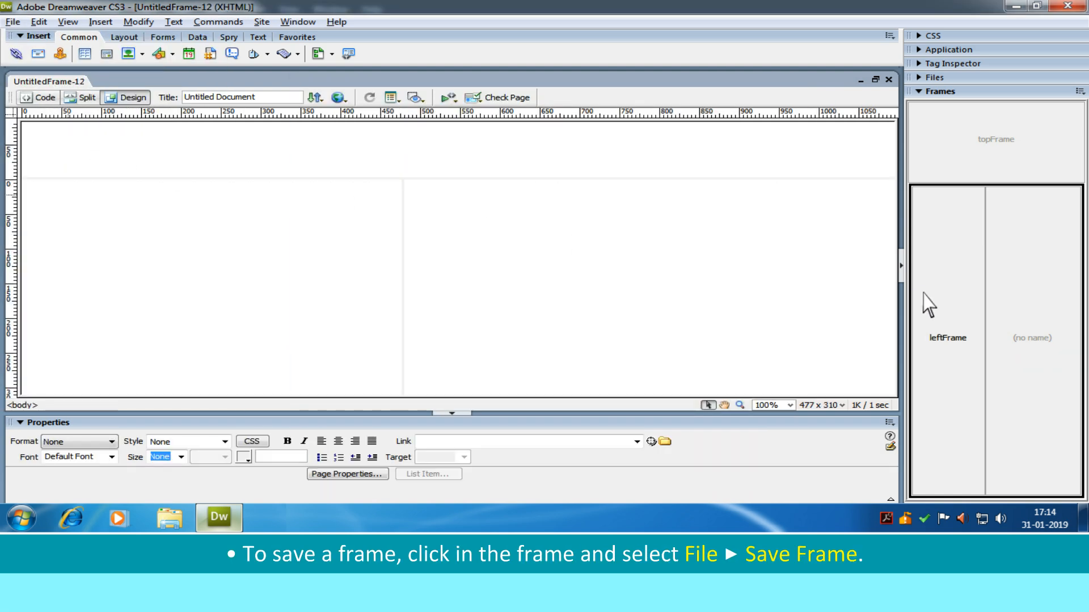
click(13, 22)
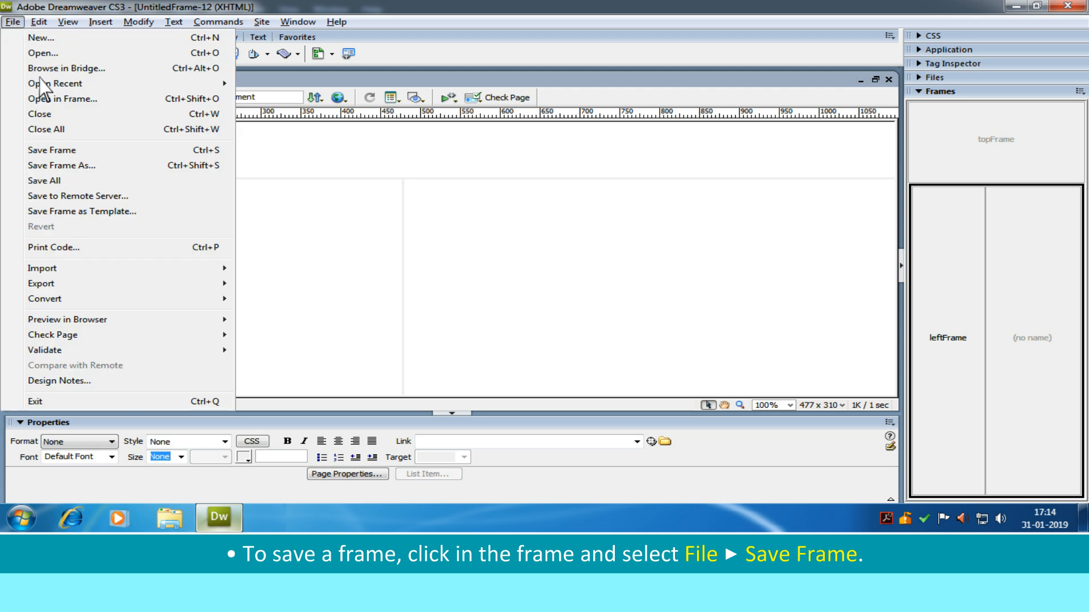
click(68, 151)
key(Escape)
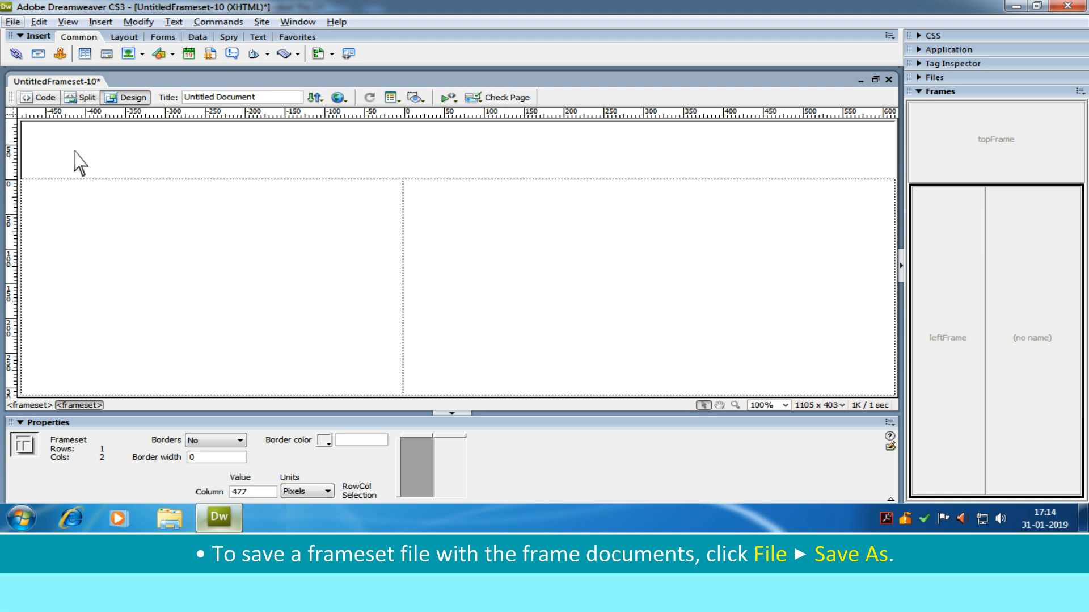
Save the frameset as UntitledFrameset-10.html in the Site root folder
click(13, 22)
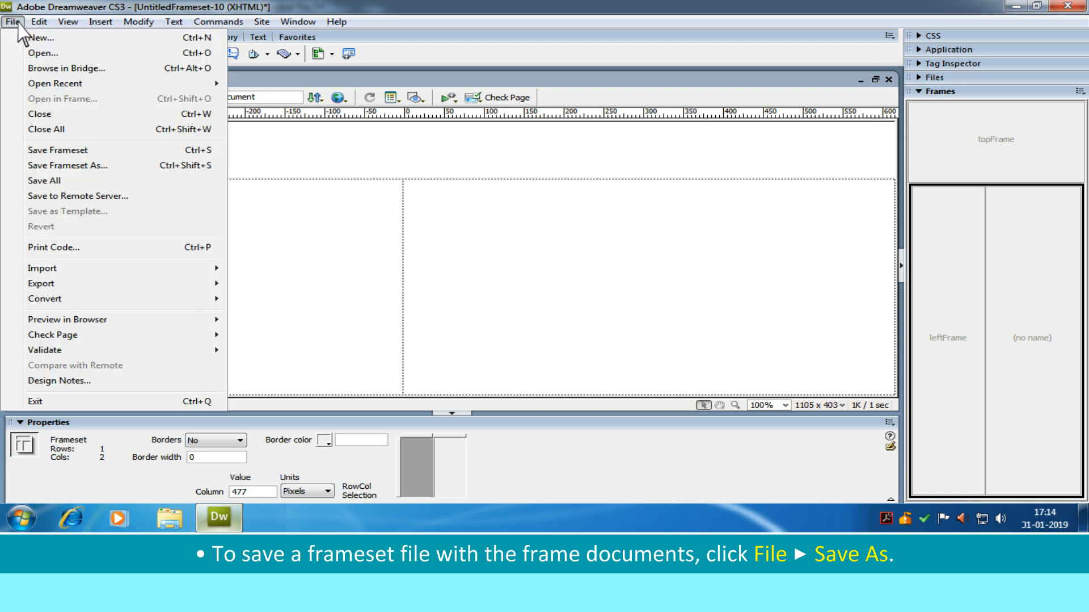
click(73, 164)
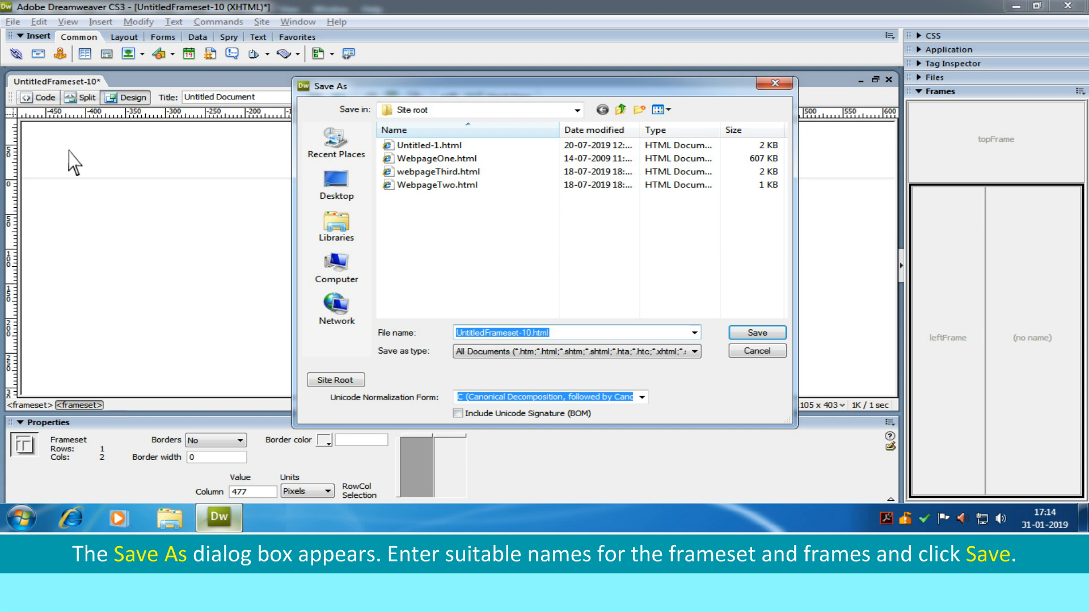
click(549, 332)
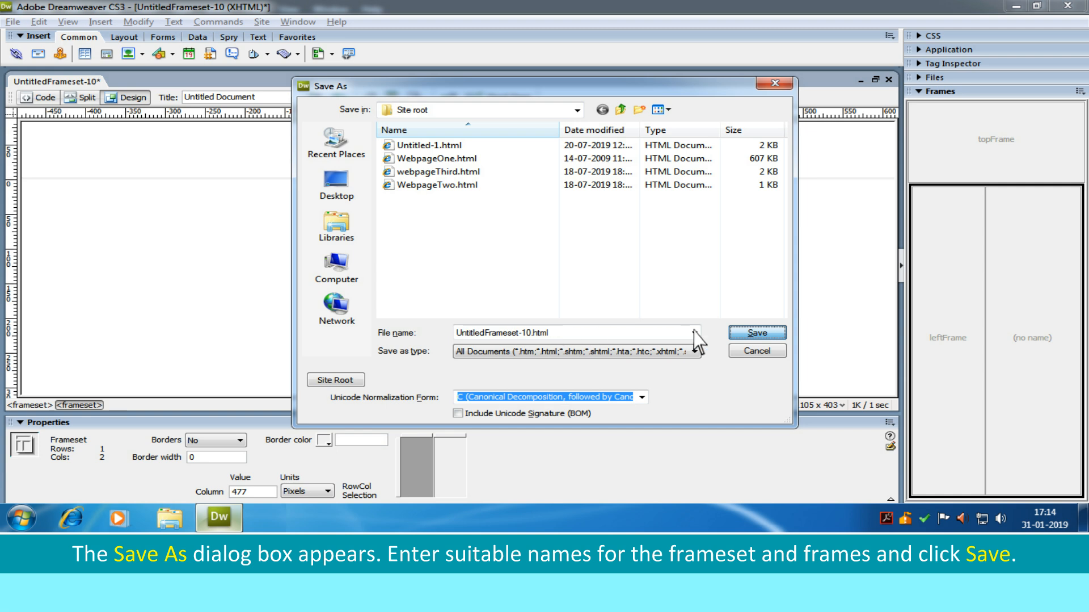
click(755, 333)
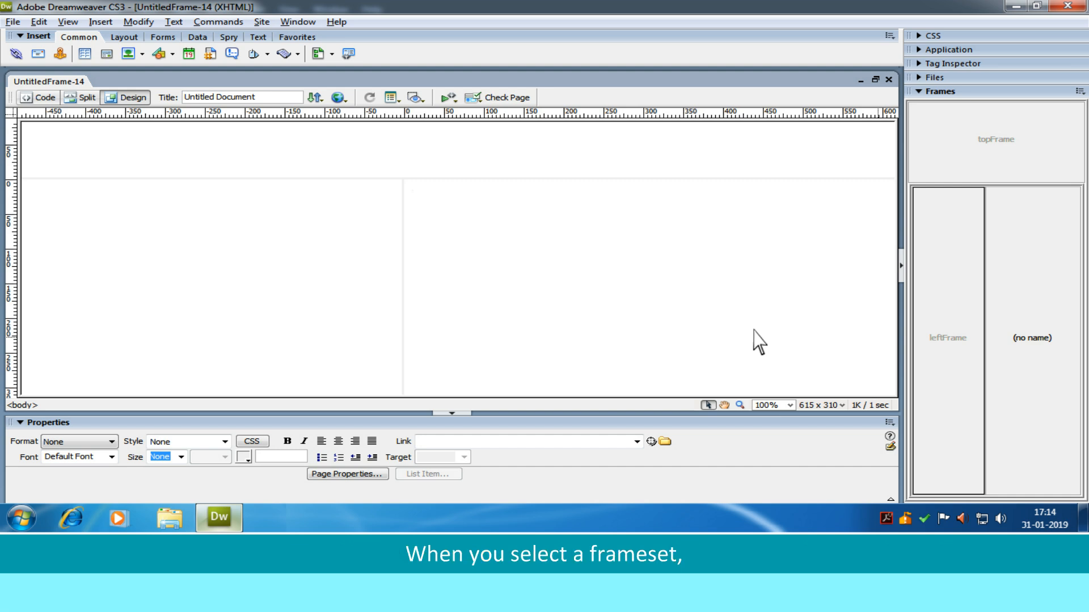
Select the left frame, the lower frameset, the lower right frame and the lower frameset again in Design view
alt+click(274, 276)
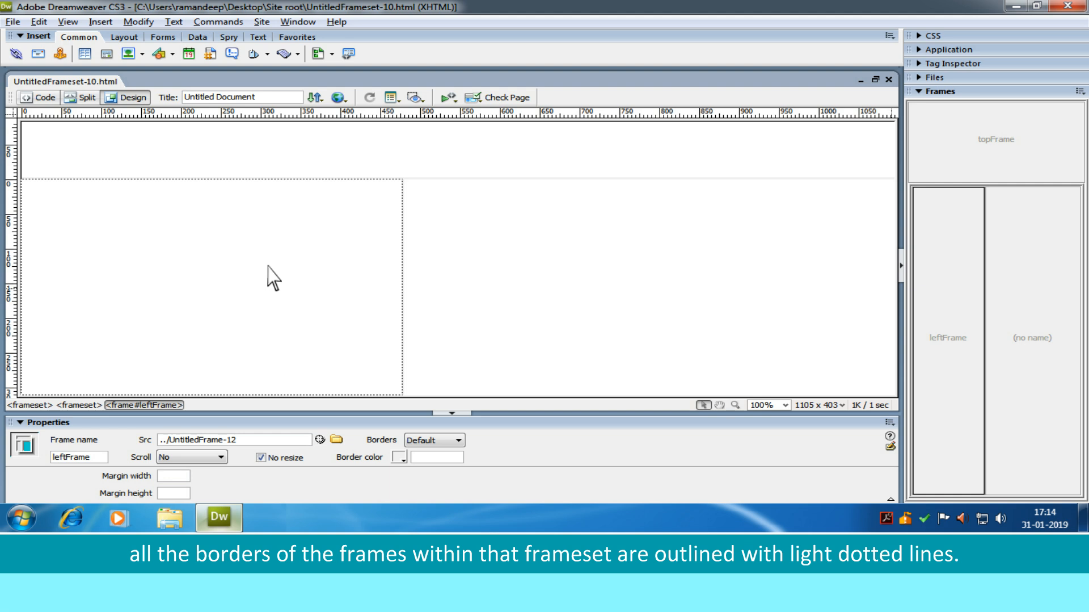
click(404, 182)
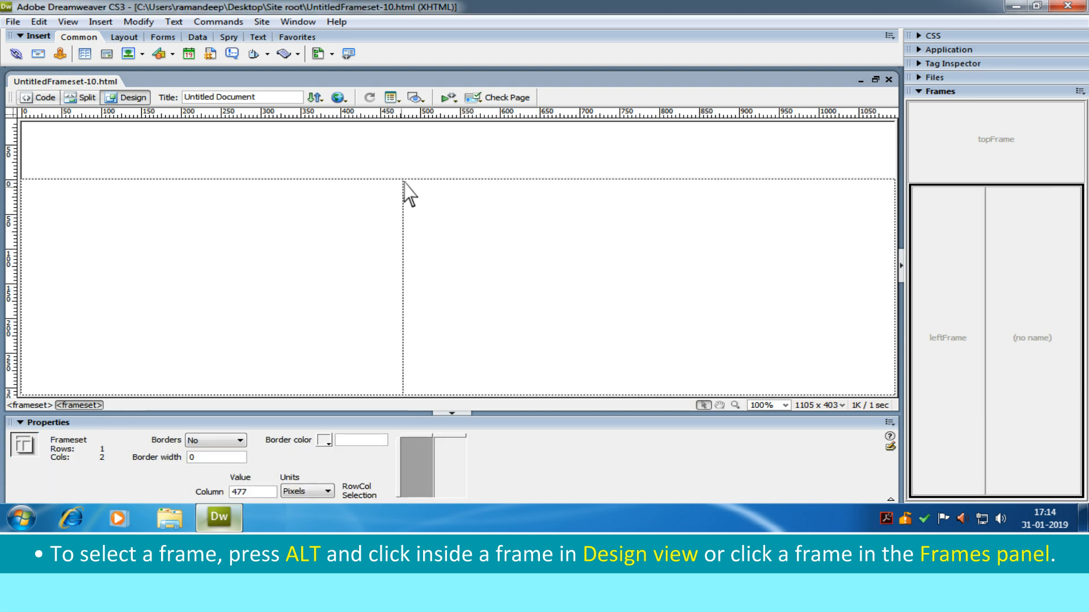
alt+click(565, 253)
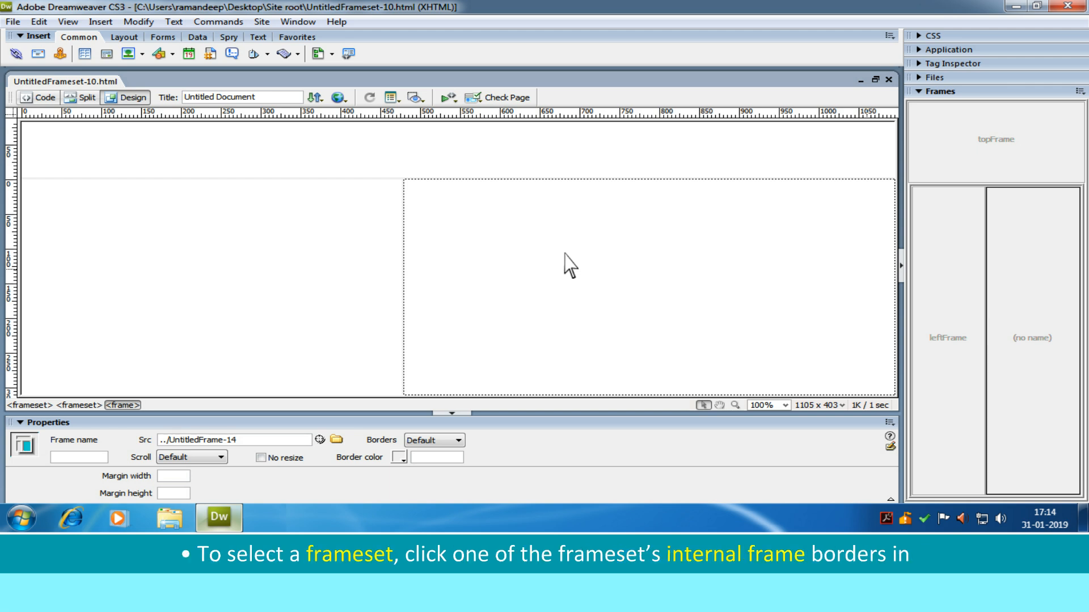
click(404, 182)
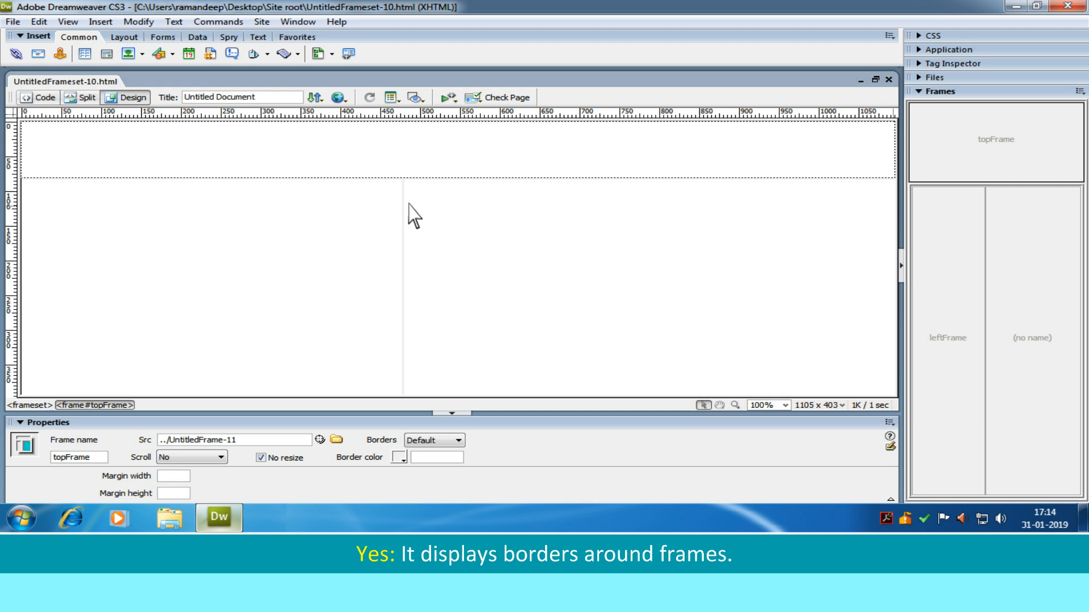
Set the top frame's borders to Default and its border color to #FF0000
click(458, 440)
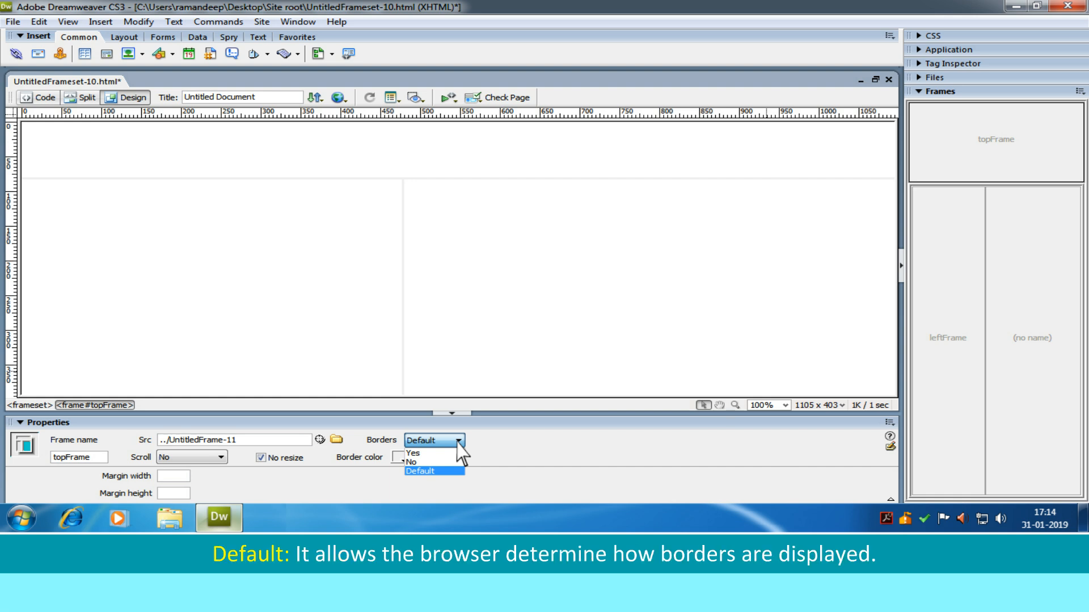
click(449, 469)
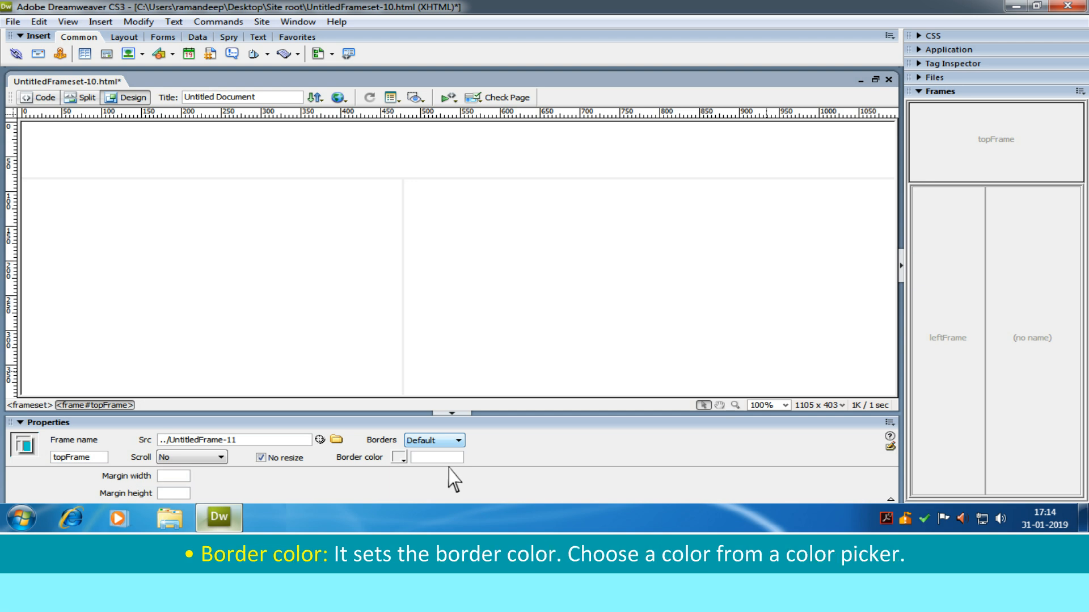
click(400, 457)
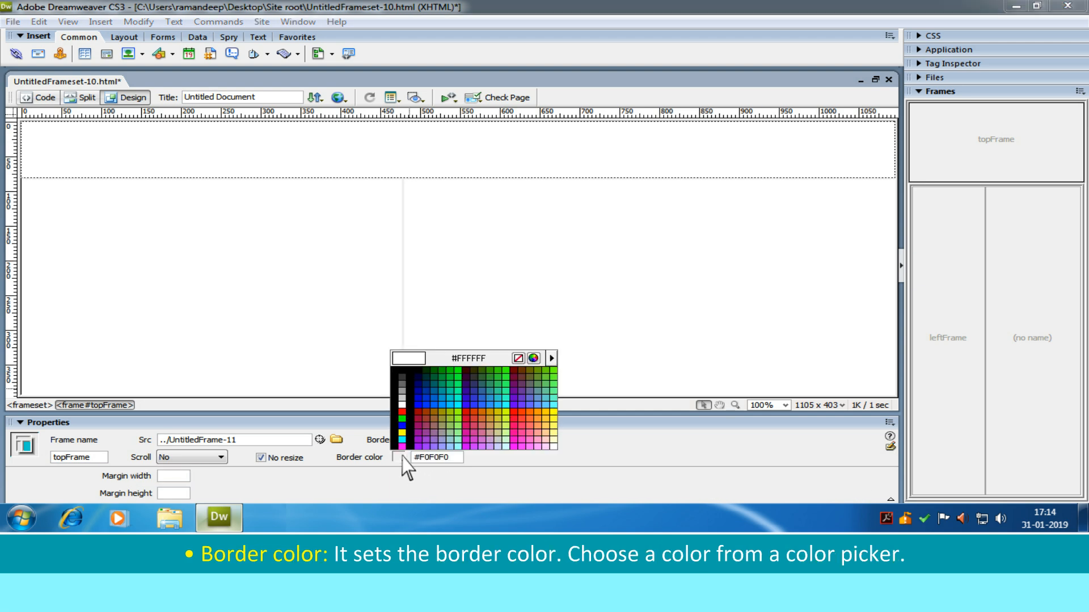
click(401, 412)
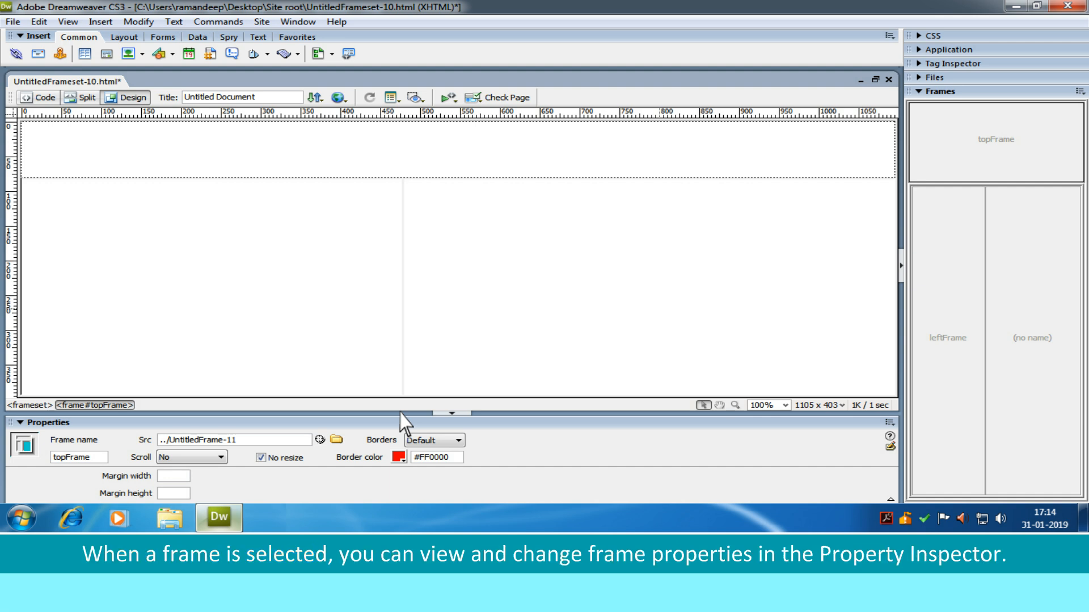
Examine the scroll options available for the top frame
alt+click(311, 320)
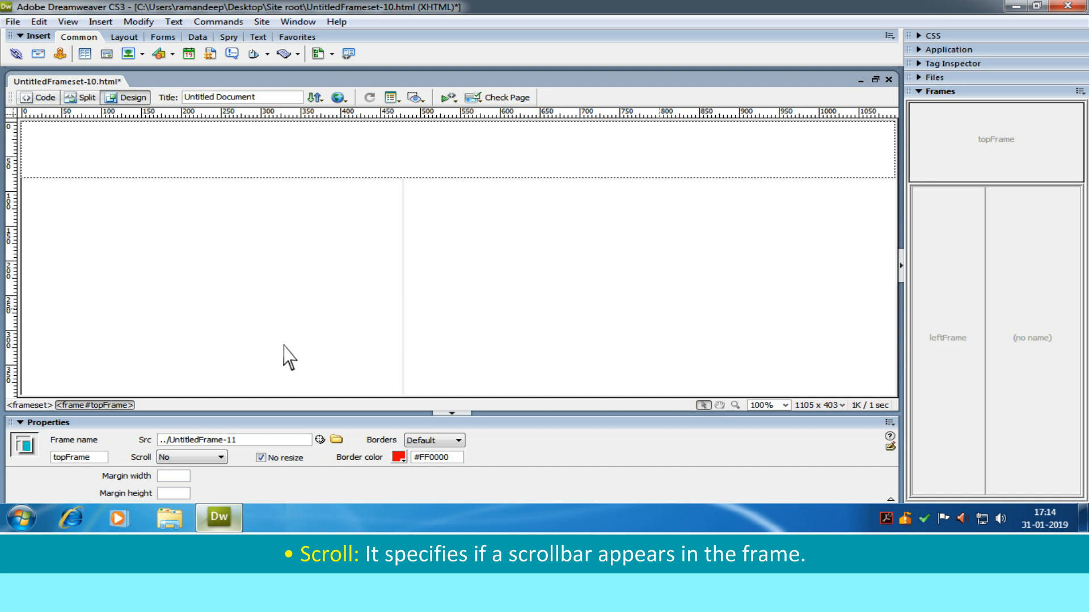
click(221, 457)
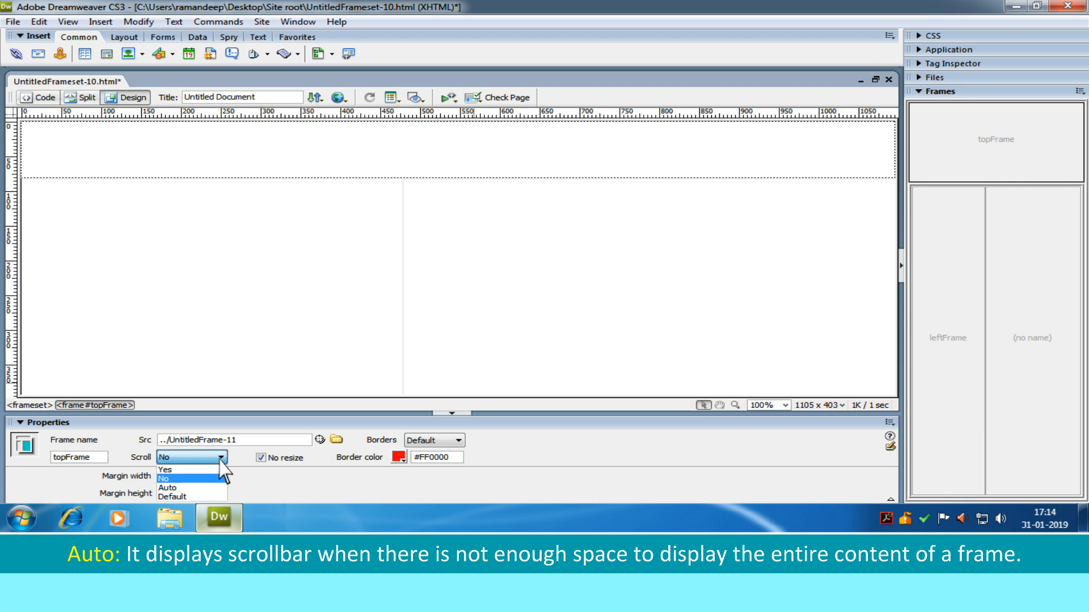
click(221, 461)
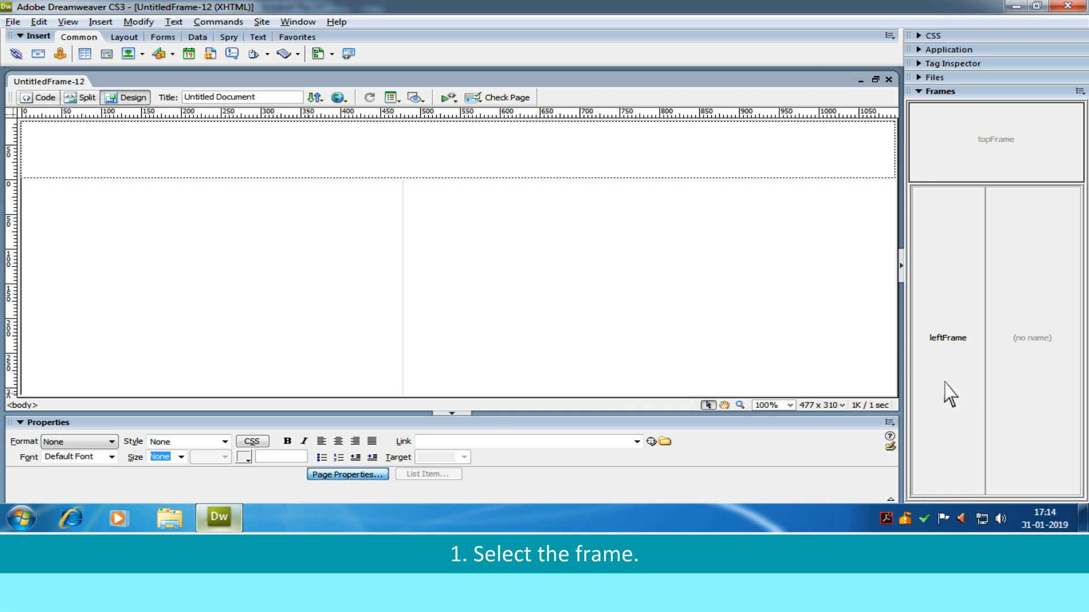
Set the left frame's page background color to #FF0000 and apply it
click(348, 475)
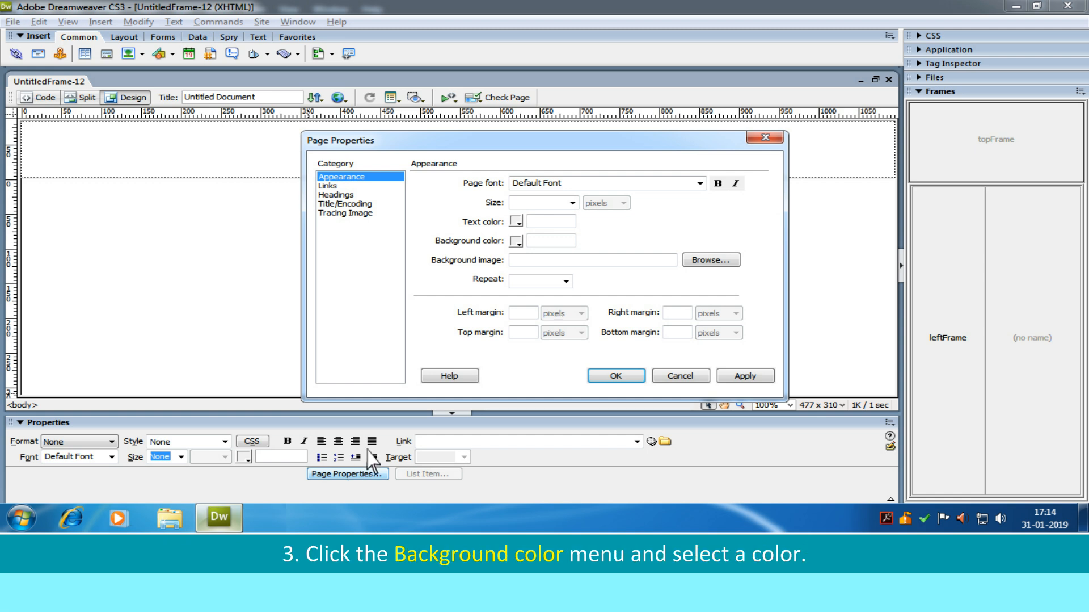
click(517, 243)
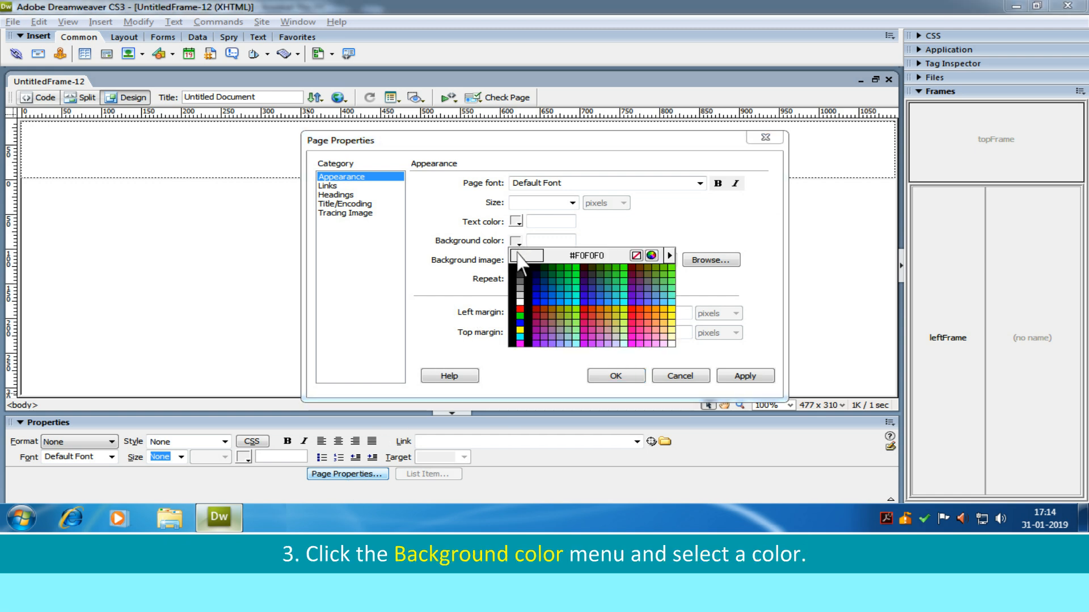
click(518, 307)
click(744, 376)
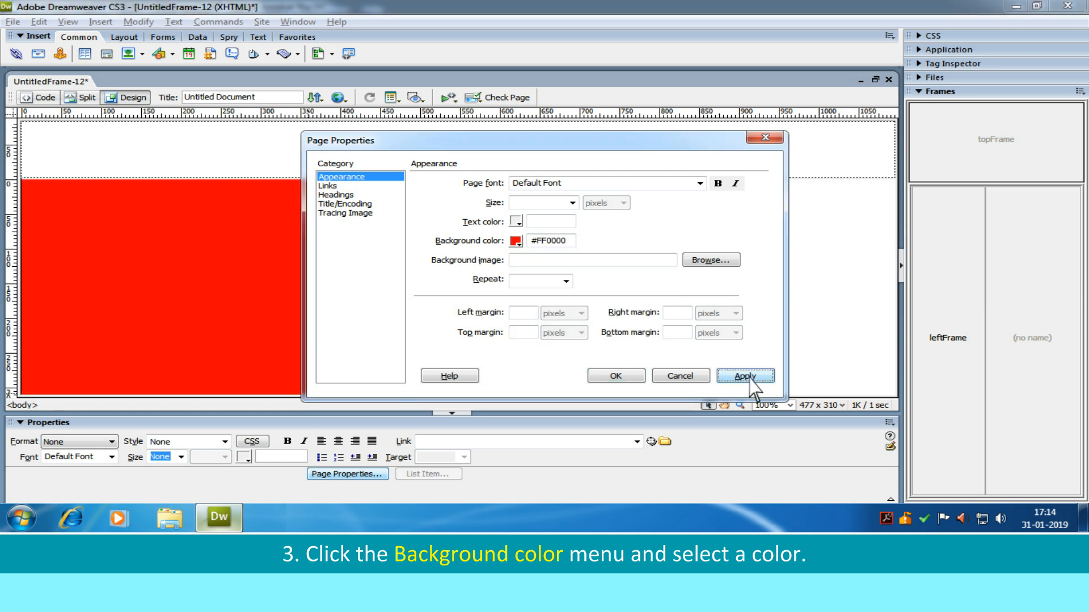
click(640, 376)
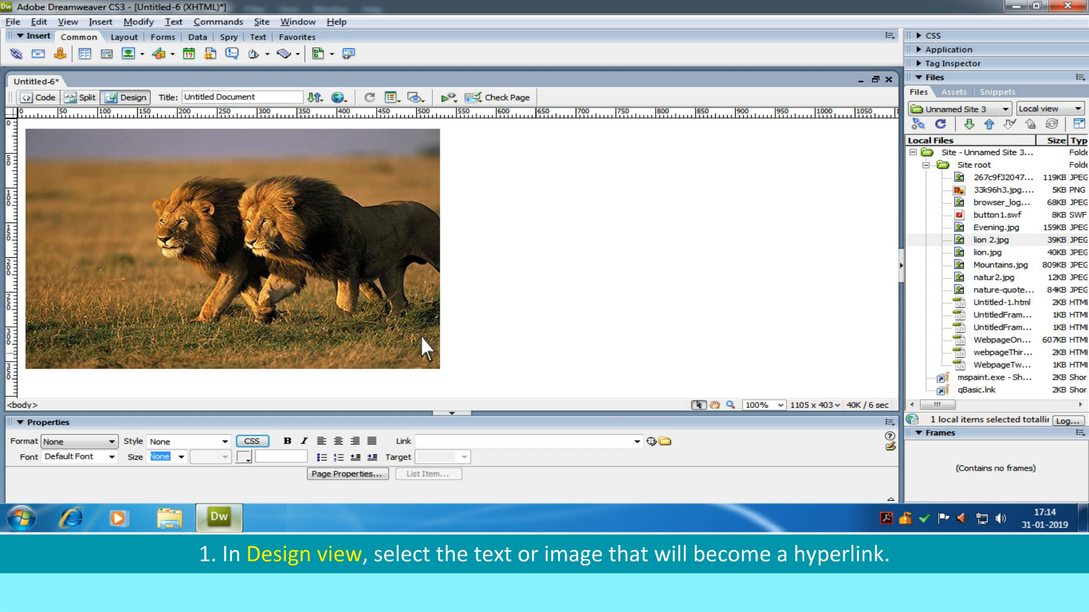
Select the image of the two lions in Design view
click(301, 325)
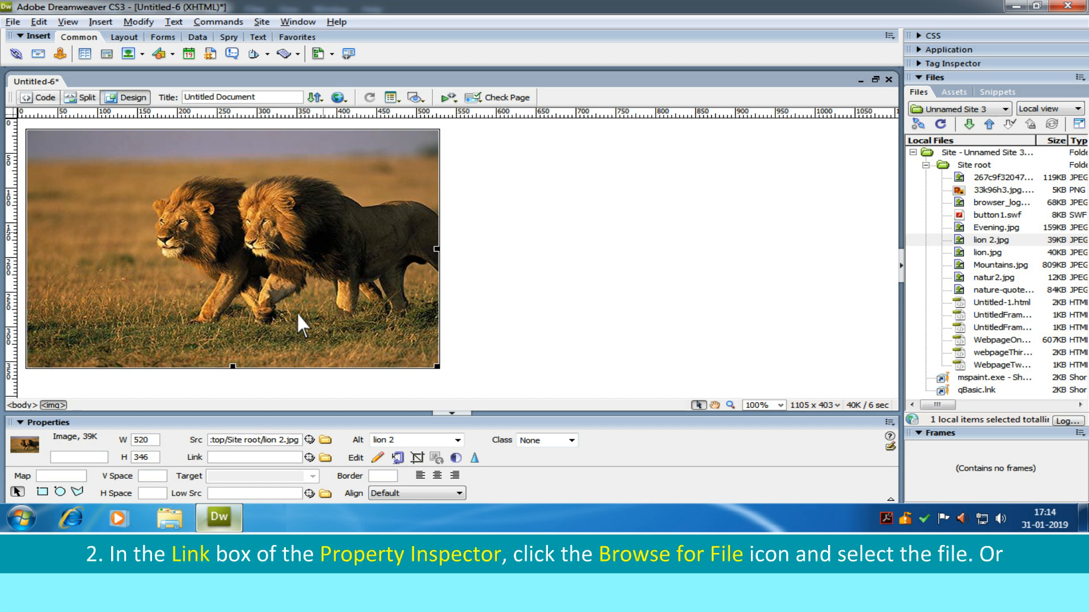
click(324, 457)
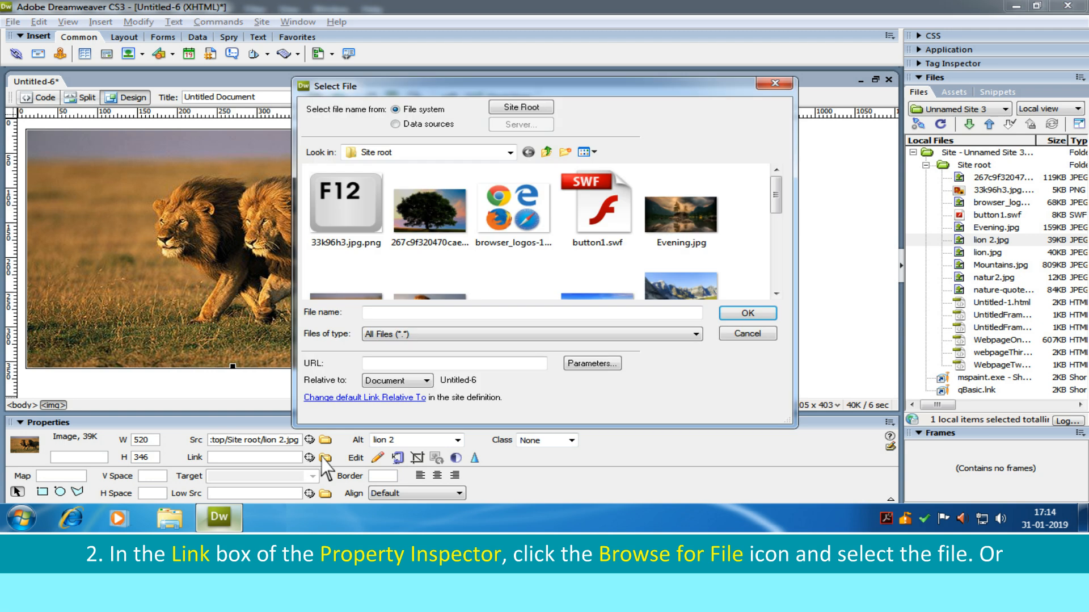
click(783, 287)
click(438, 215)
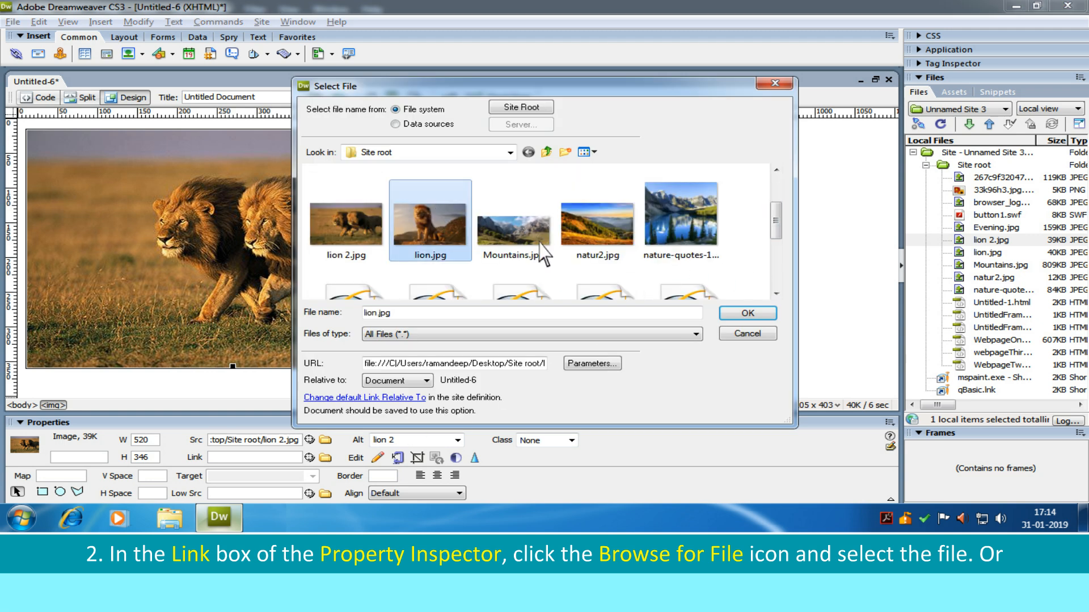
click(748, 333)
Link the selected image to lion.jpg from the site root and open the link's target choices
click(987, 253)
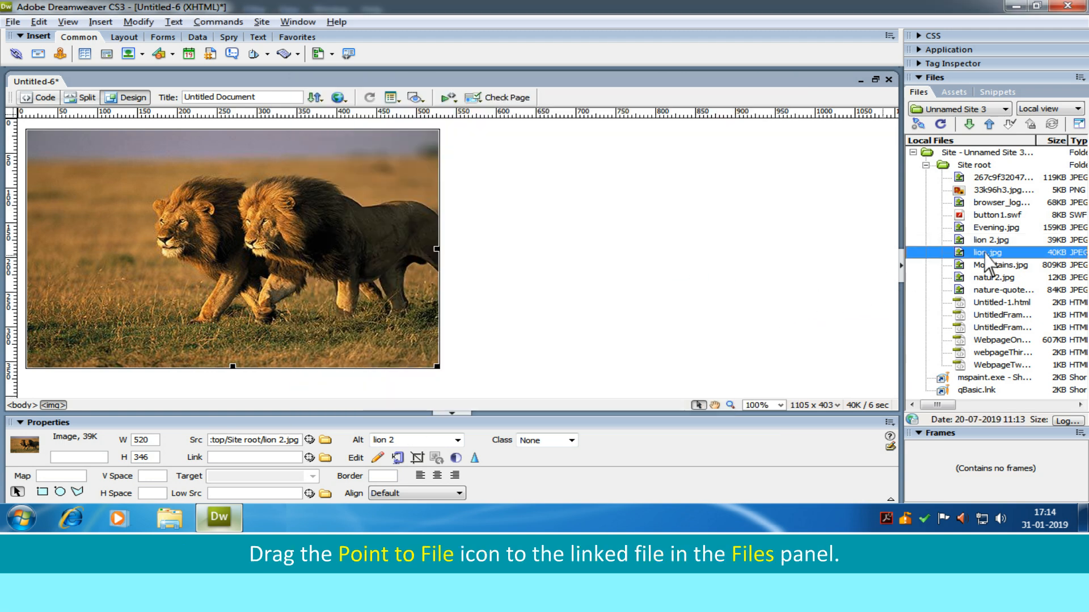
drag(987, 255, 291, 455)
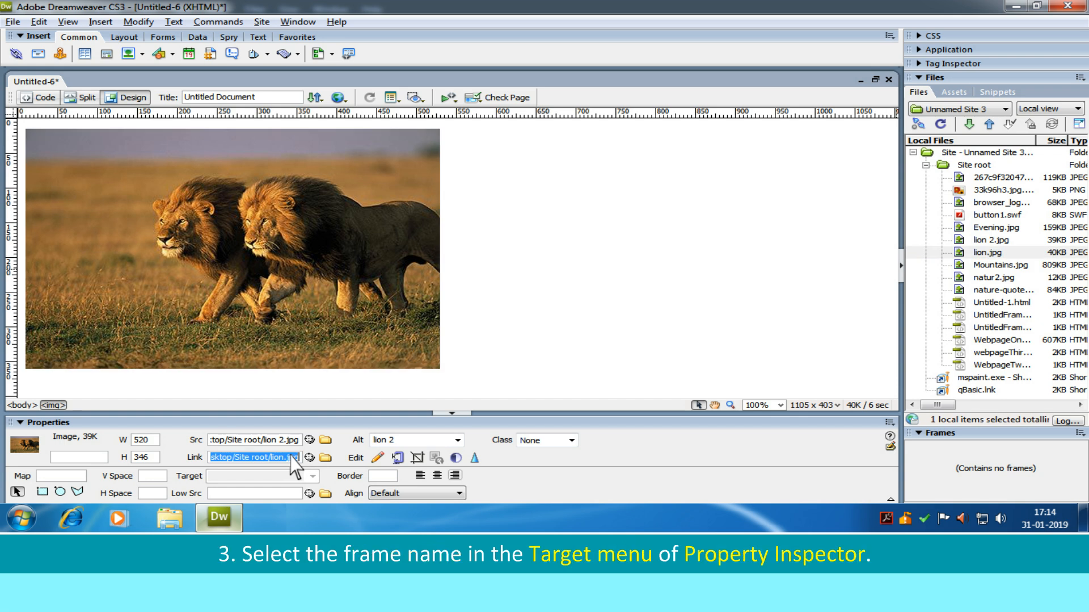
click(313, 476)
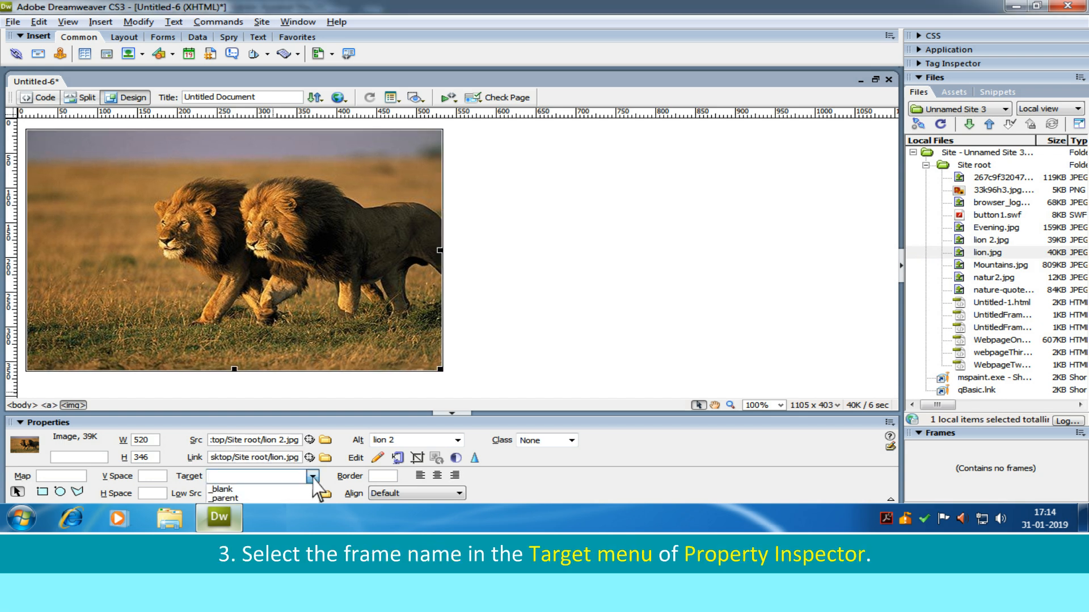